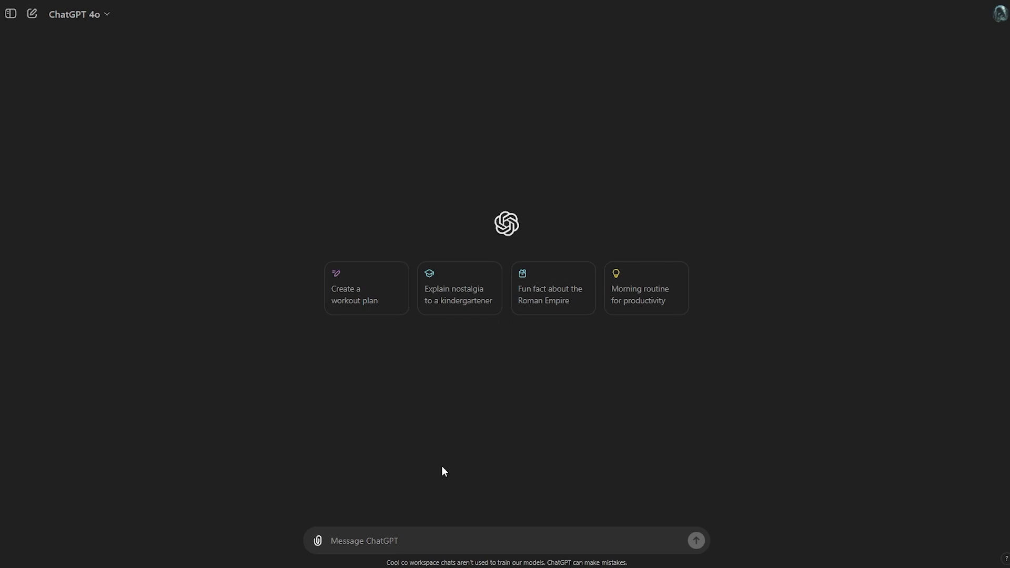
# - Ask ChatGPT for five Midjourney meditation-app logo prompts, then request them without any names
pyautogui.write('You are going to help me write midjourney image generation prompts')
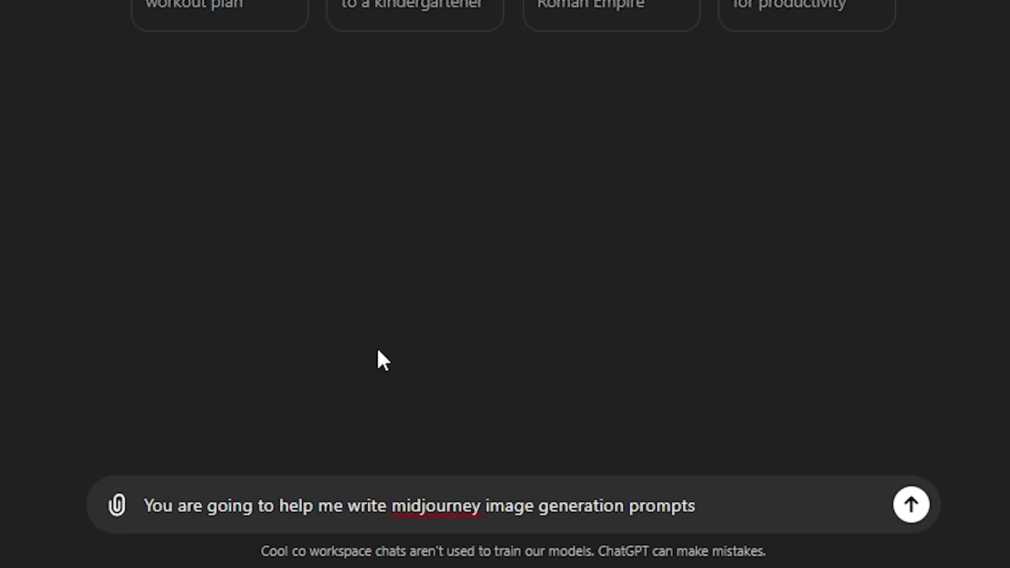
pyautogui.write(', we are designing a logo for a meditaiton app')
pyautogui.rightClick(269, 506)
pyautogui.click(343, 228)
pyautogui.write(', i am not sure what i want yet so give me 5 examples at a time, and')
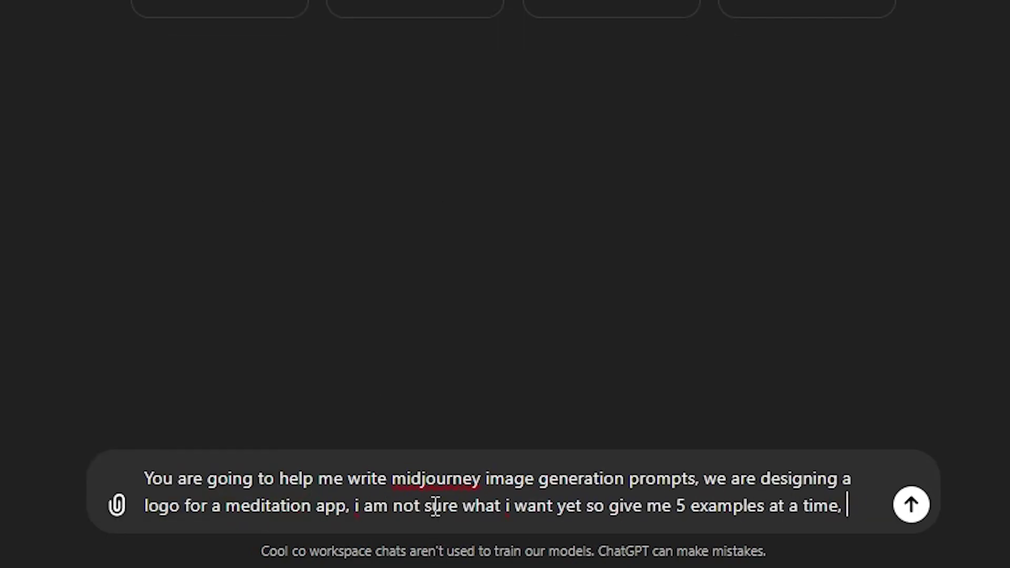
pyautogui.press('BackSpace')
pyautogui.press('BackSpace')
pyautogui.press('BackSpace')
pyautogui.press('BackSpace')
pyautogui.press('BackSpace')
pyautogui.write('and be')
pyautogui.press('Return')
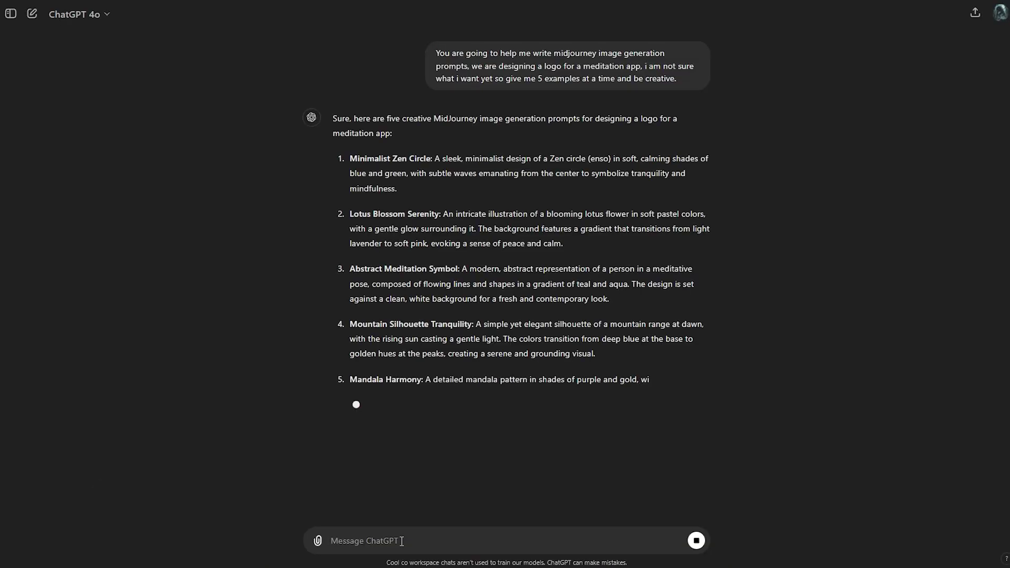
pyautogui.write('dont give any name')
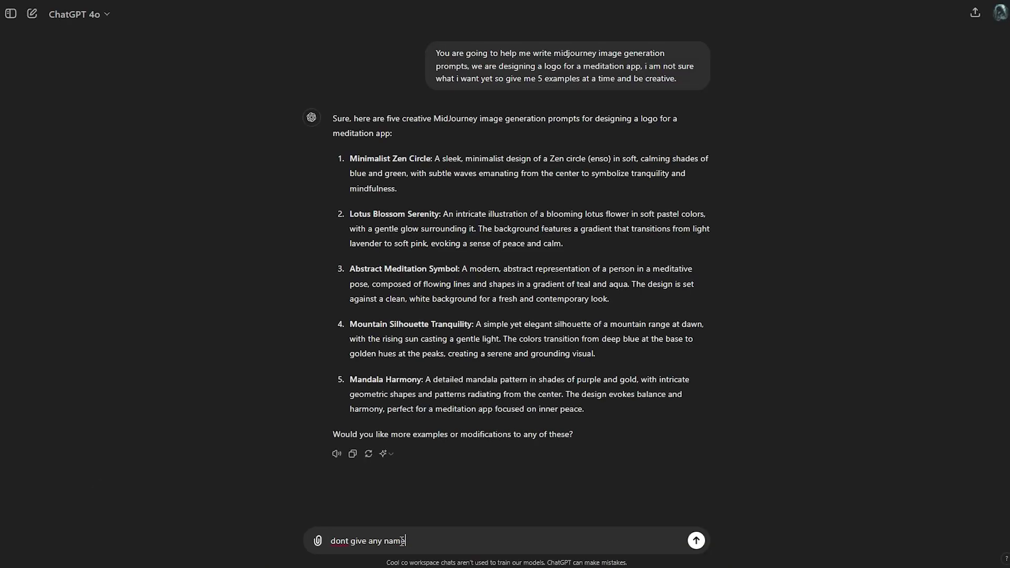
pyautogui.press('Return')
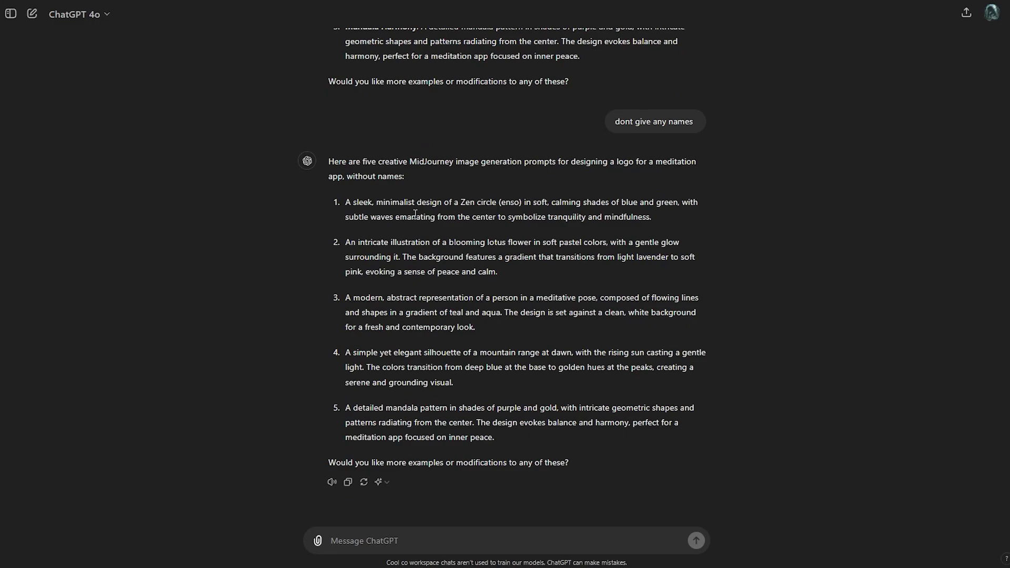
# - Copy the Zen circle logo prompt into Midjourney and submit it
pyautogui.tripleClick(416, 214)
pyautogui.hotkey('ctrl', 'c')
pyautogui.hotkey('alt', 'Tab')
pyautogui.hotkey('ctrl', 'v')
pyautogui.press('Return')
# - Copy the lotus flower logo prompt into Midjourney and submit it
pyautogui.hotkey('alt', 'Tab')
pyautogui.tripleClick(426, 257)
pyautogui.hotkey('alt', 'Tab')
pyautogui.hotkey('ctrl', 'v')
pyautogui.press('Return')
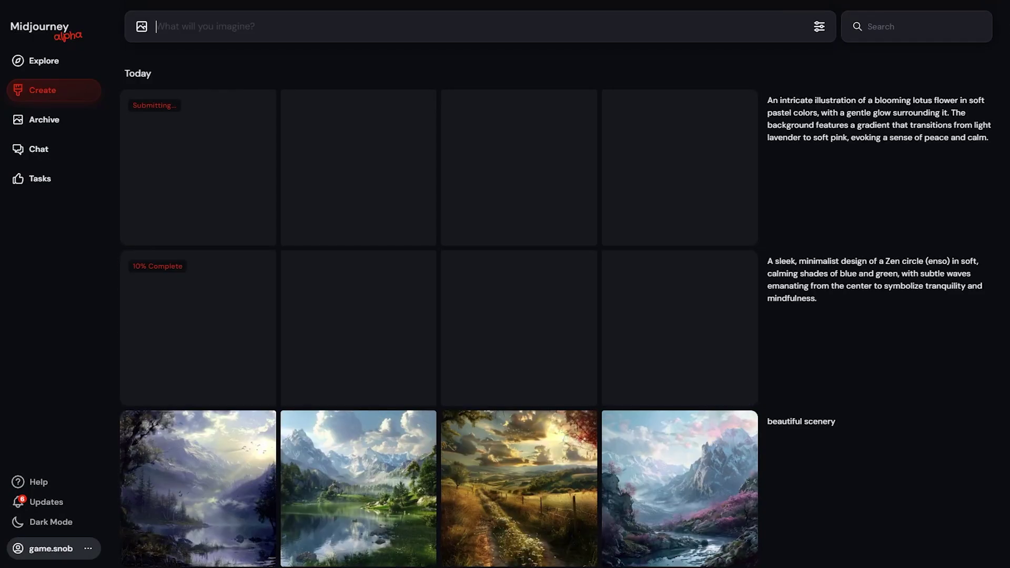
# - Copy the meditating-person logo prompt into Midjourney and submit it
pyautogui.hotkey('alt', 'Tab')
pyautogui.tripleClick(405, 318)
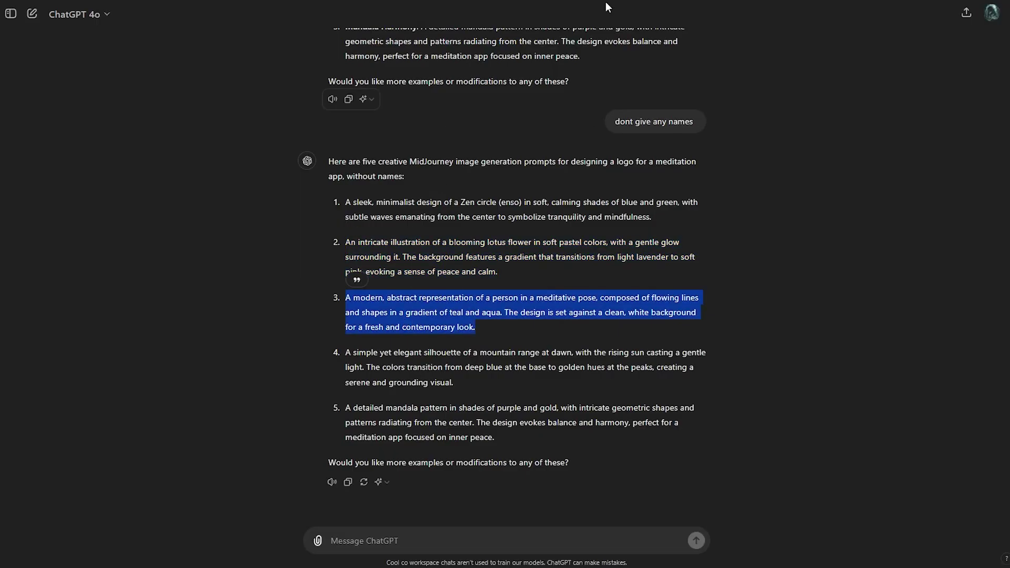
pyautogui.hotkey('alt', 'Tab')
pyautogui.hotkey('ctrl', 'v')
pyautogui.press('Return')
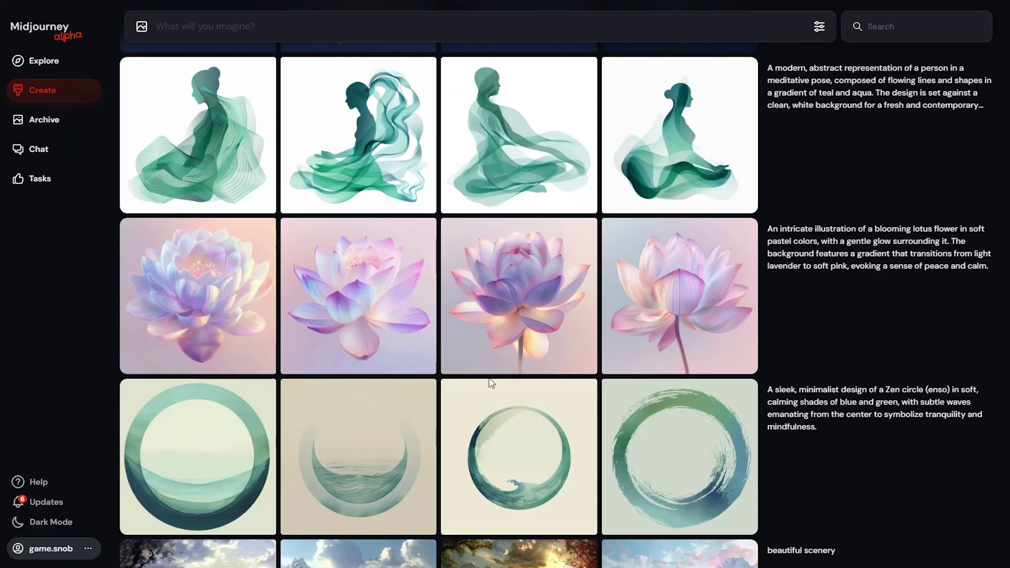
pyautogui.scroll(7, 533, 338)
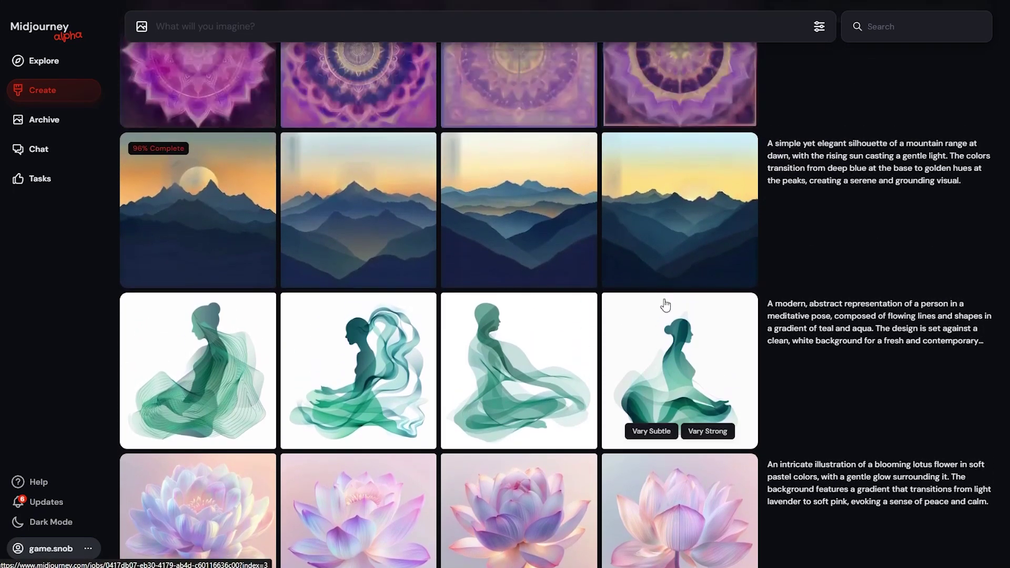
pyautogui.scroll(-6, 705, 347)
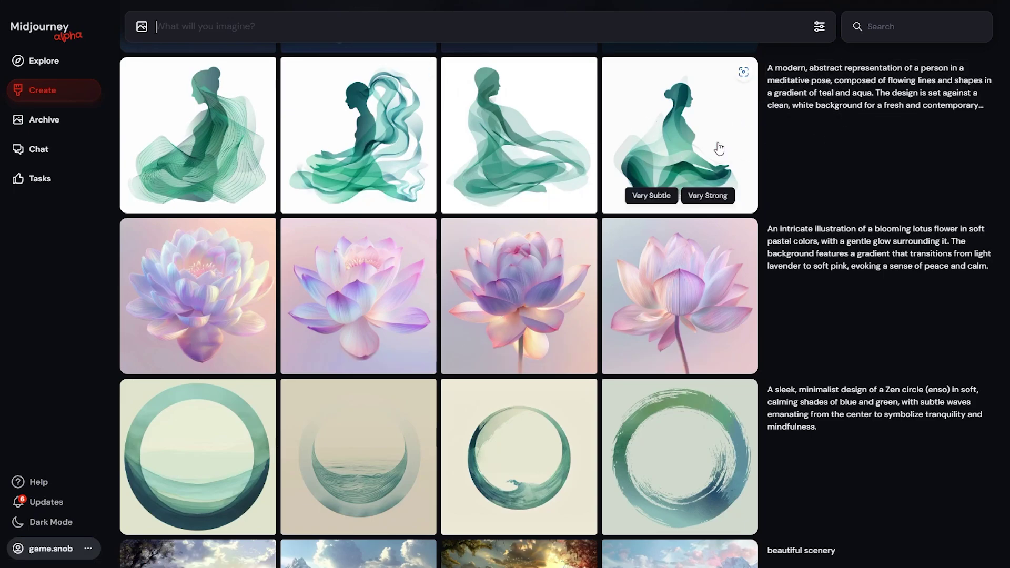
pyautogui.scroll(1, 612, 177)
pyautogui.scroll(6, 612, 178)
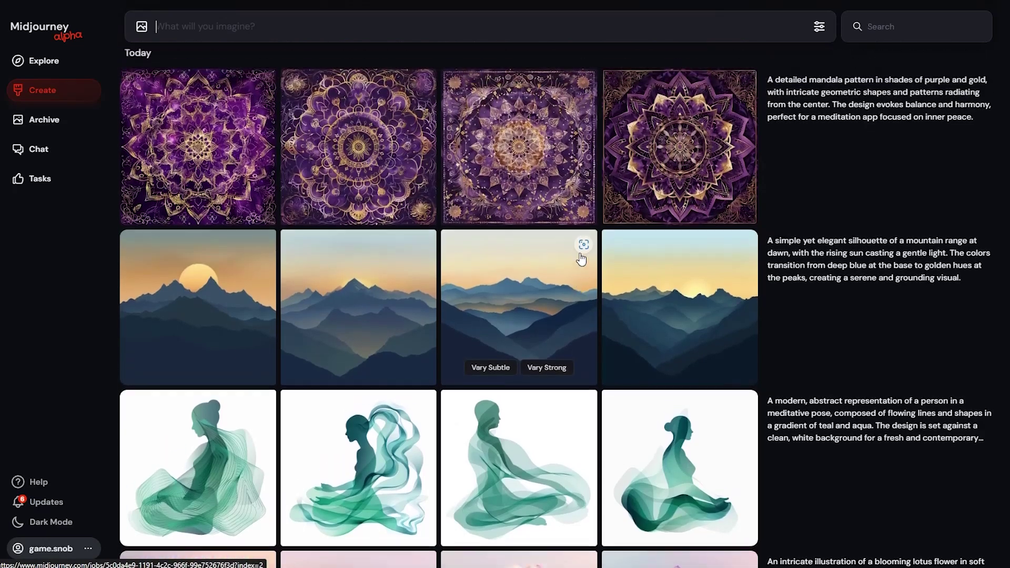
pyautogui.scroll(-6, 616, 246)
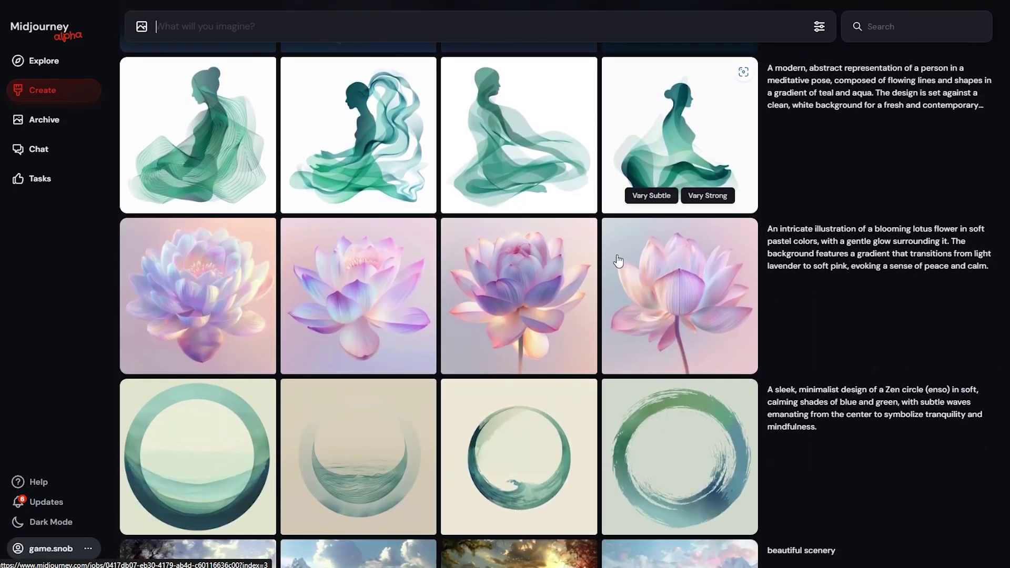
# - Send 'give me 5 more, and focus more on a simple color structure', fixing the 'structure' misspelling
pyautogui.hotkey('alt', 'Tab')
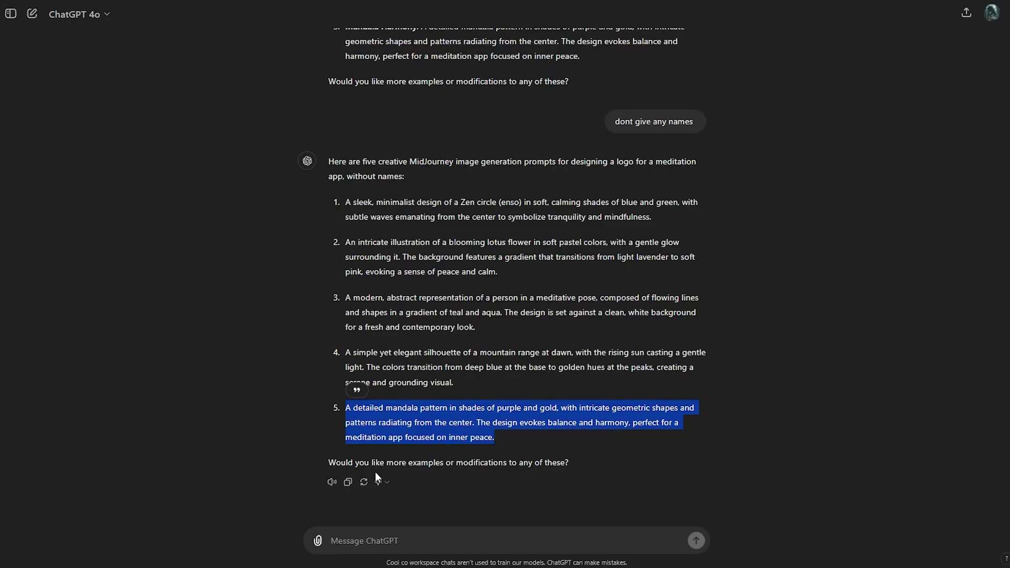
pyautogui.click(374, 551)
pyautogui.write('give me 5 more,')
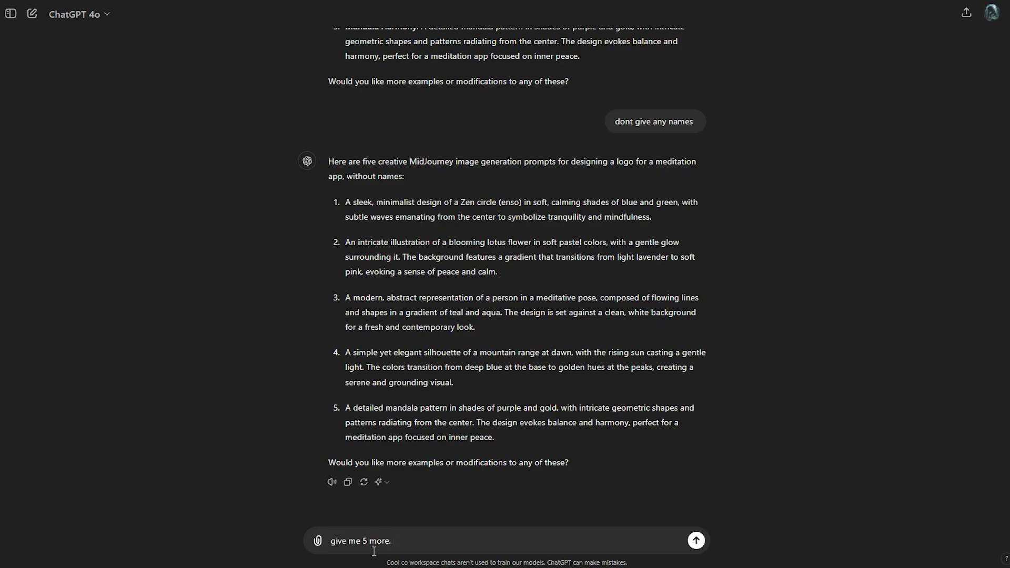
pyautogui.write(' and focus more on a simple color sct')
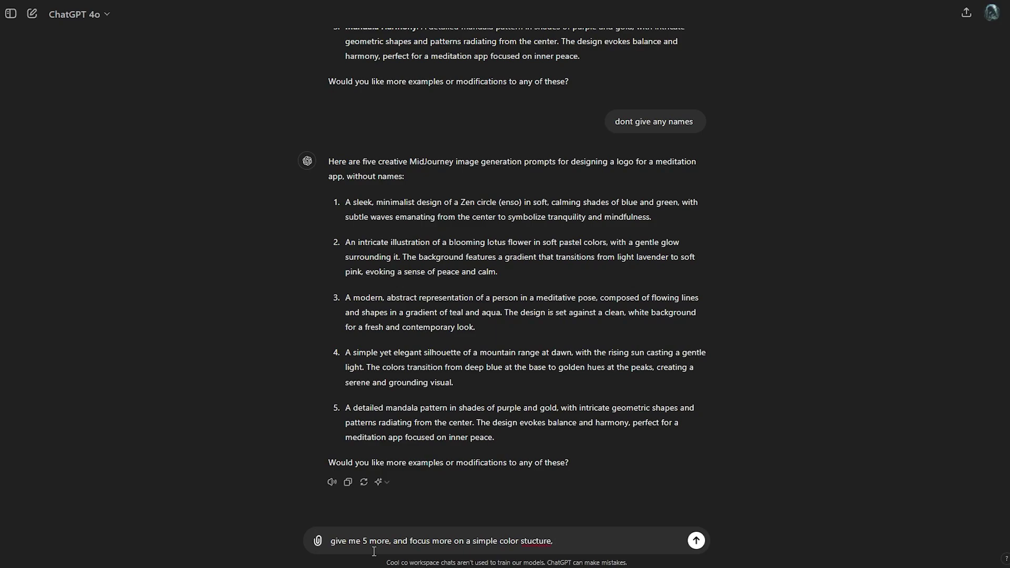
pyautogui.rightClick(539, 538)
pyautogui.moveTo(421, 409)
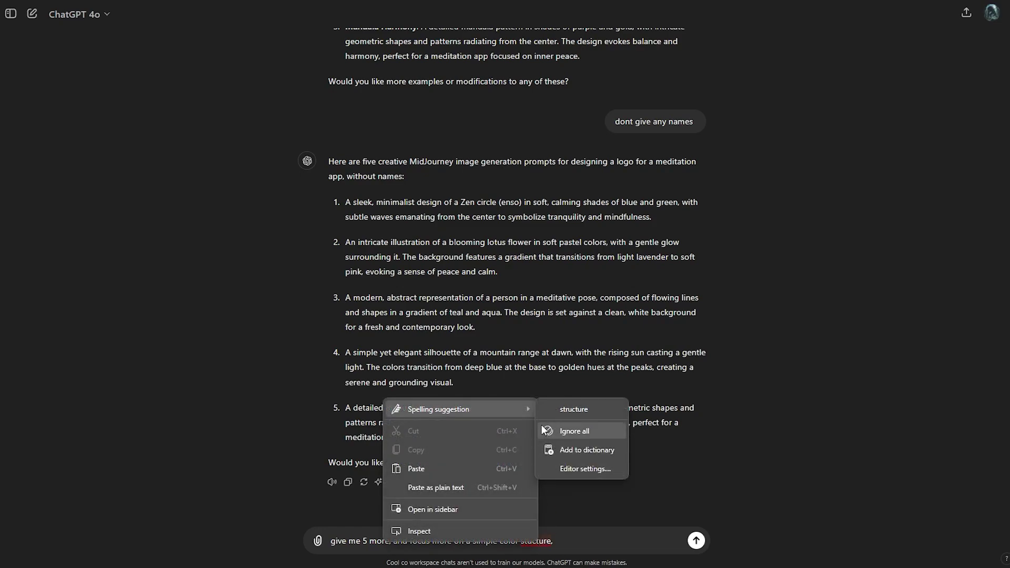
pyautogui.click(557, 411)
pyautogui.press('Return')
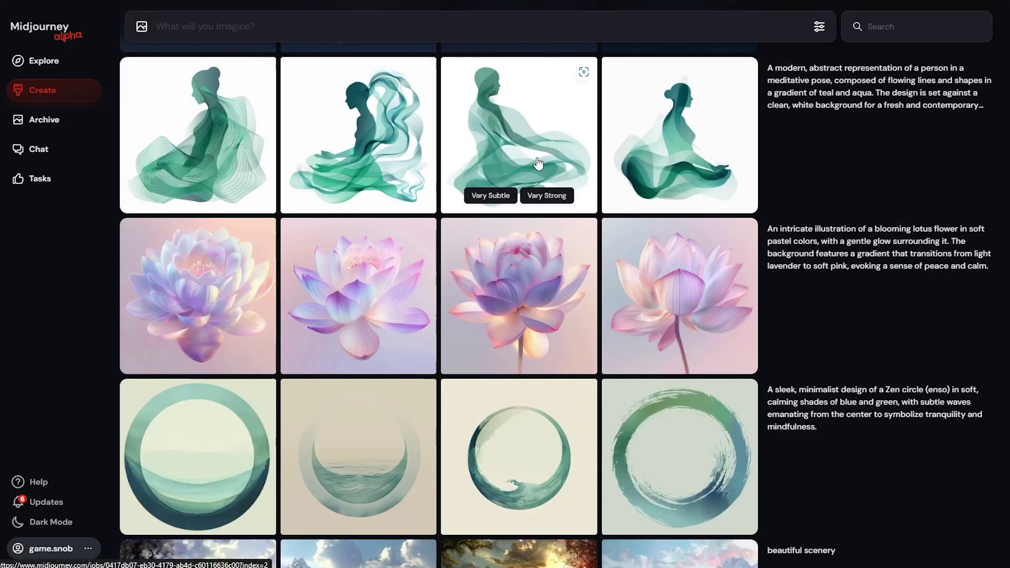
# - Review the line-figure, leaf and lotus-circle logo sets in Midjourney, then return to ChatGPT
pyautogui.scroll(-2, 585, 310)
pyautogui.scroll(6, 636, 312)
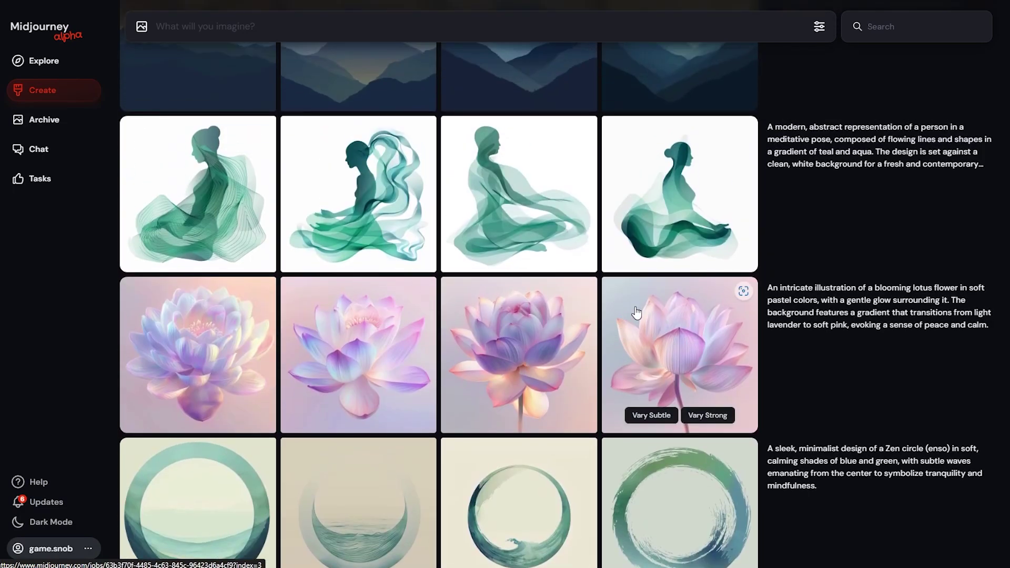
pyautogui.scroll(1, 562, 319)
pyautogui.scroll(-4, 562, 318)
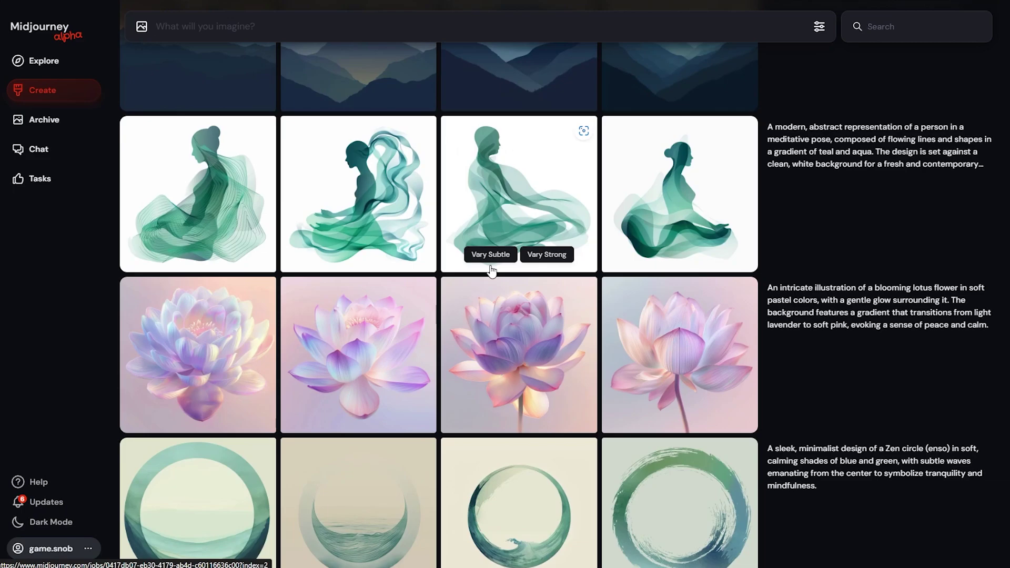
pyautogui.scroll(5, 538, 174)
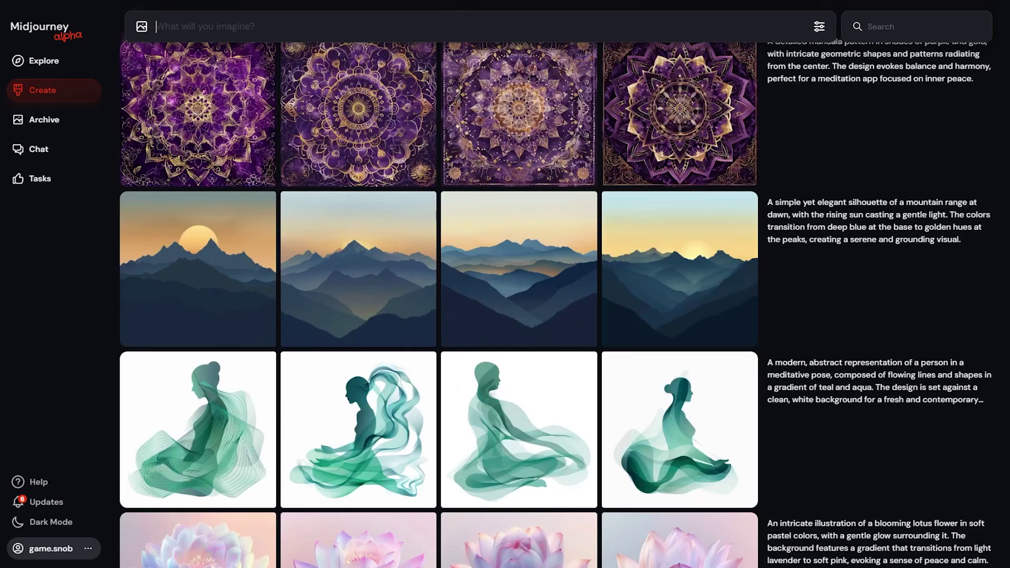
pyautogui.scroll(10, 763, 332)
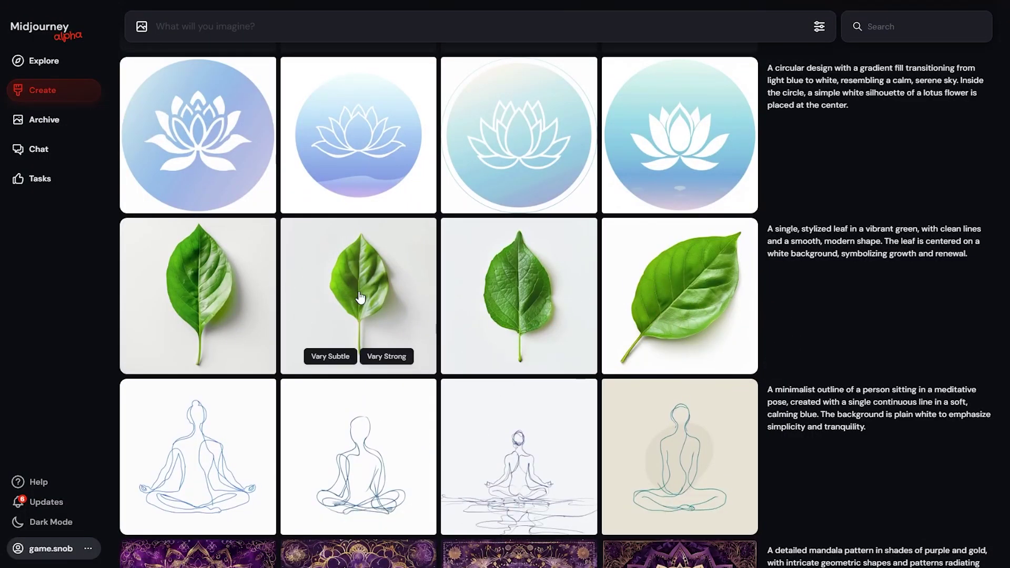
pyautogui.scroll(1, 527, 253)
pyautogui.scroll(-1, 526, 368)
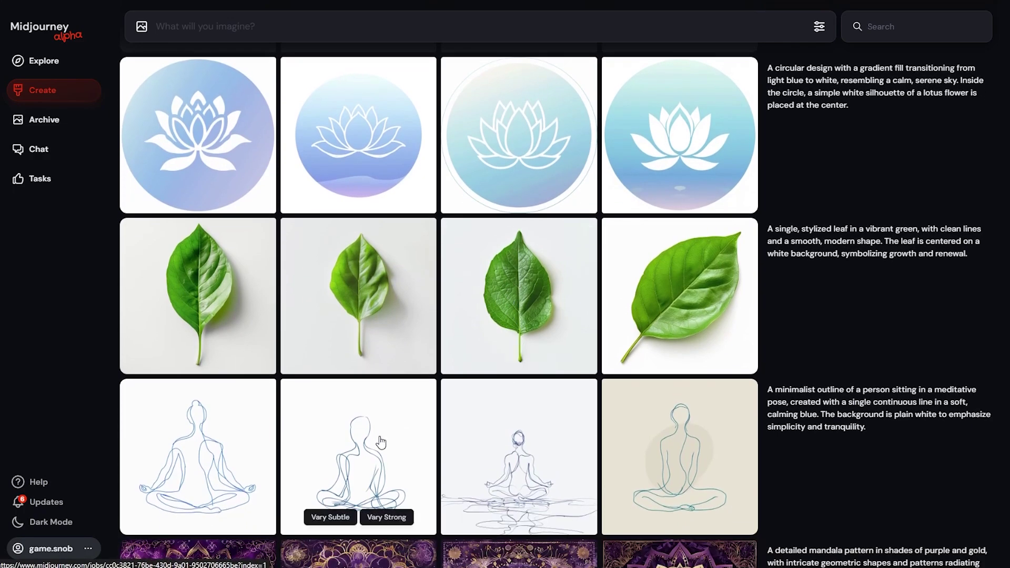
pyautogui.scroll(6, 614, 372)
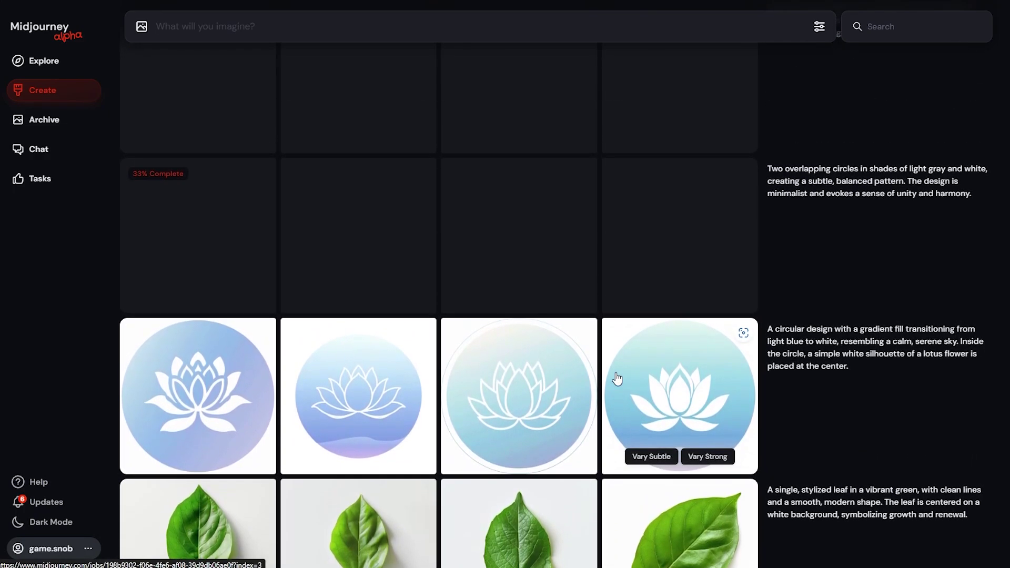
pyautogui.hotkey('alt', 'Tab')
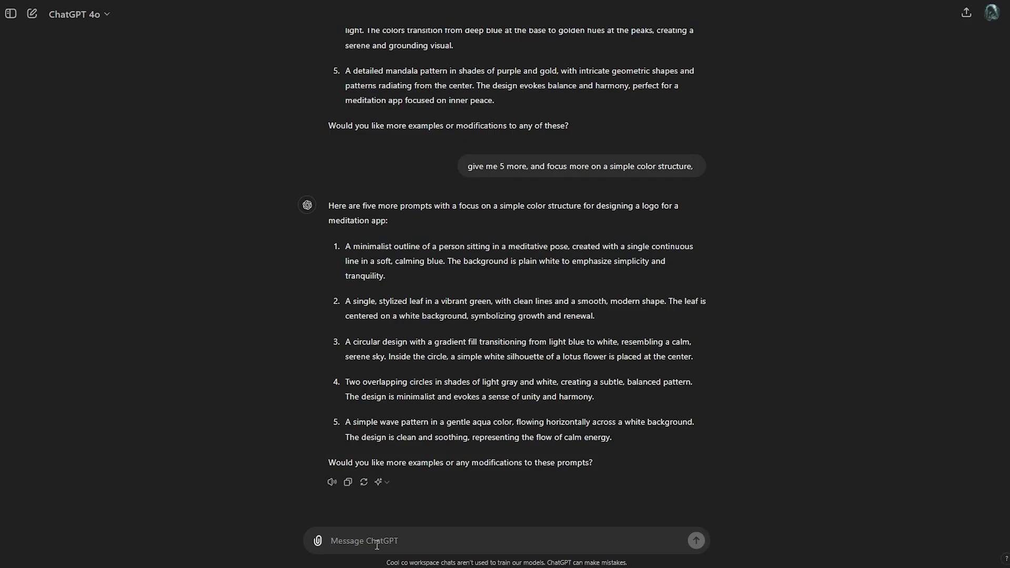
# - Send 'lets focus more on mystical zen' and select the first returned mystical Zen prompt
pyautogui.write('lets focus more on mystical zen')
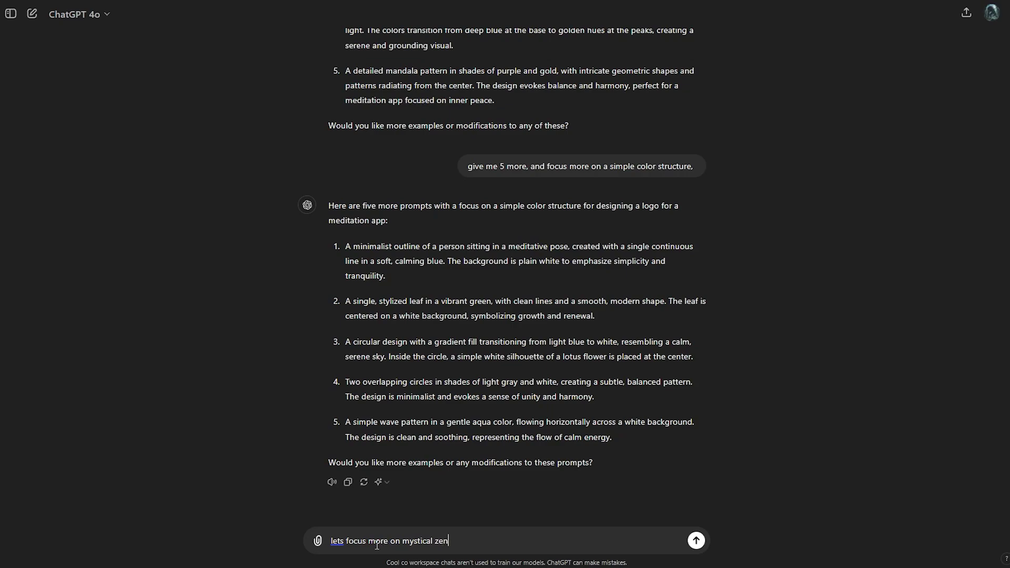
pyautogui.press('Return')
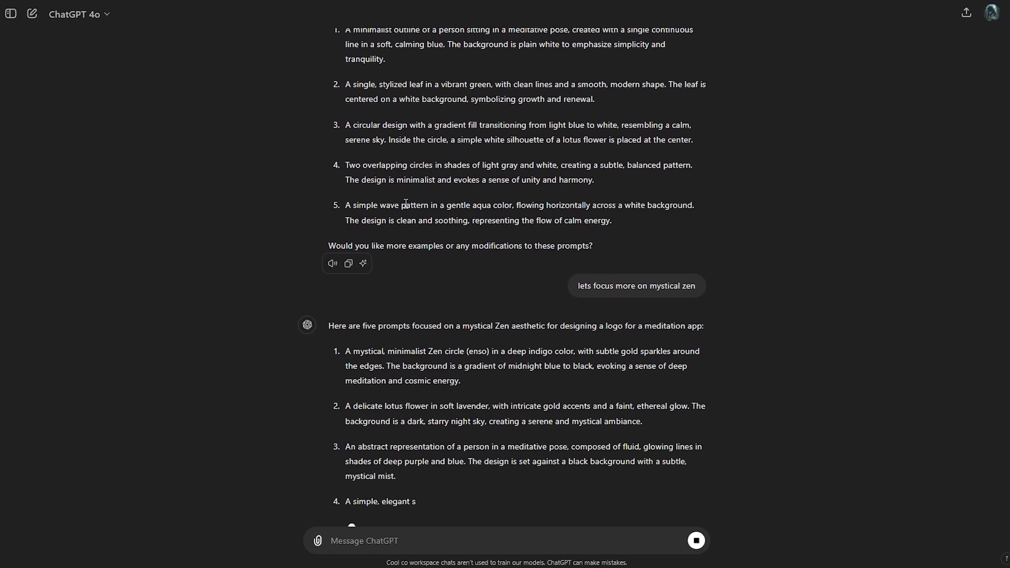
pyautogui.moveTo(463, 269); pyautogui.dragTo(349, 228)
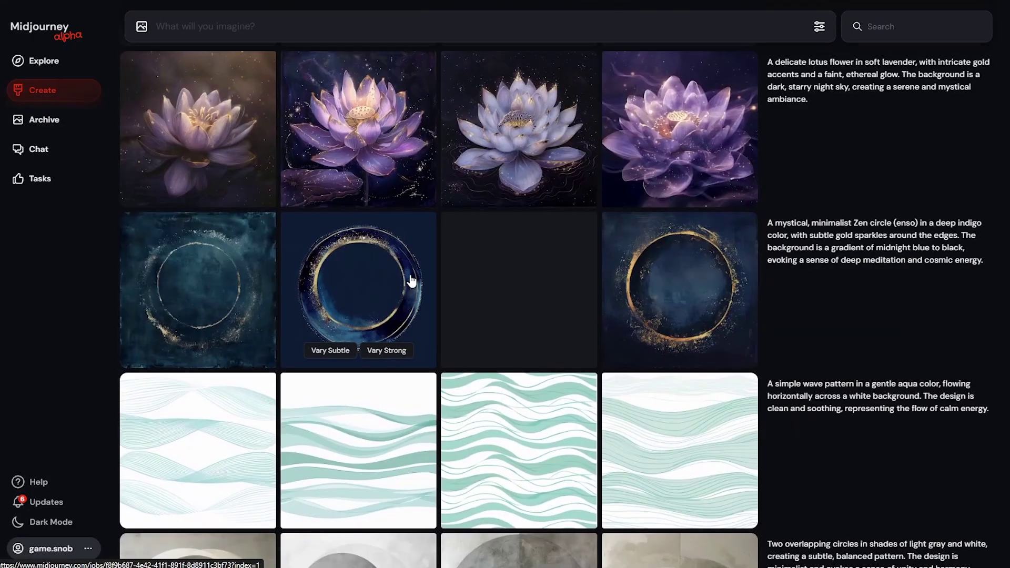
# - Review the mystical Zen and creature rows, then open the first rune-covered quadruped image full size
pyautogui.scroll(10, 412, 281)
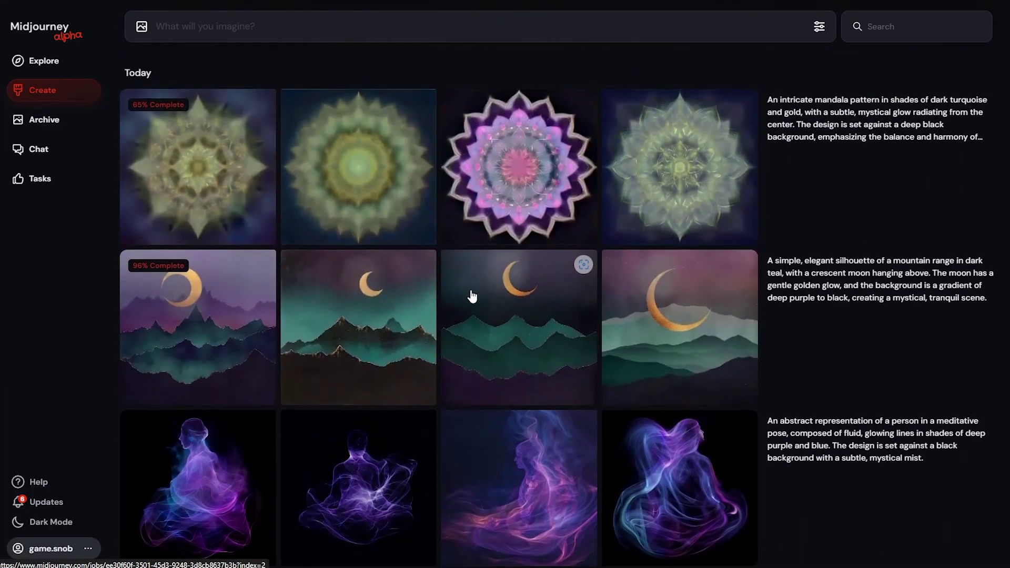
pyautogui.scroll(-3, 630, 371)
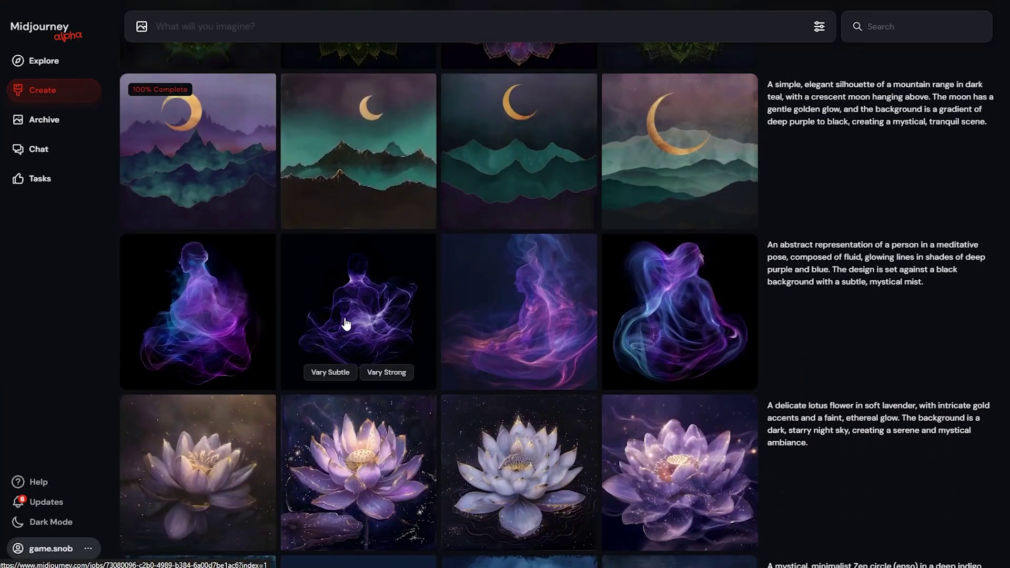
pyautogui.scroll(-2, 255, 274)
pyautogui.scroll(-2, 507, 293)
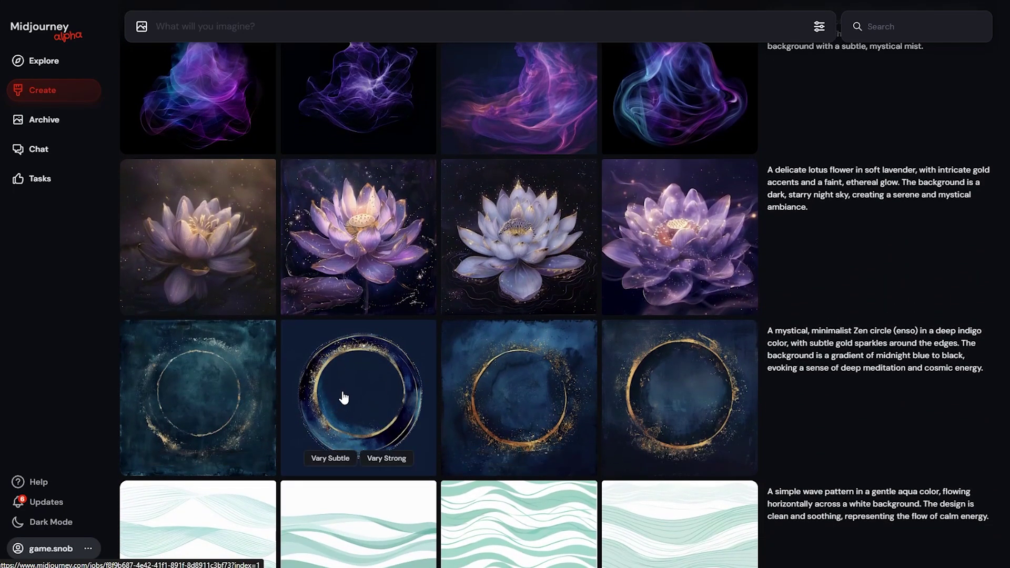
pyautogui.scroll(7, 368, 389)
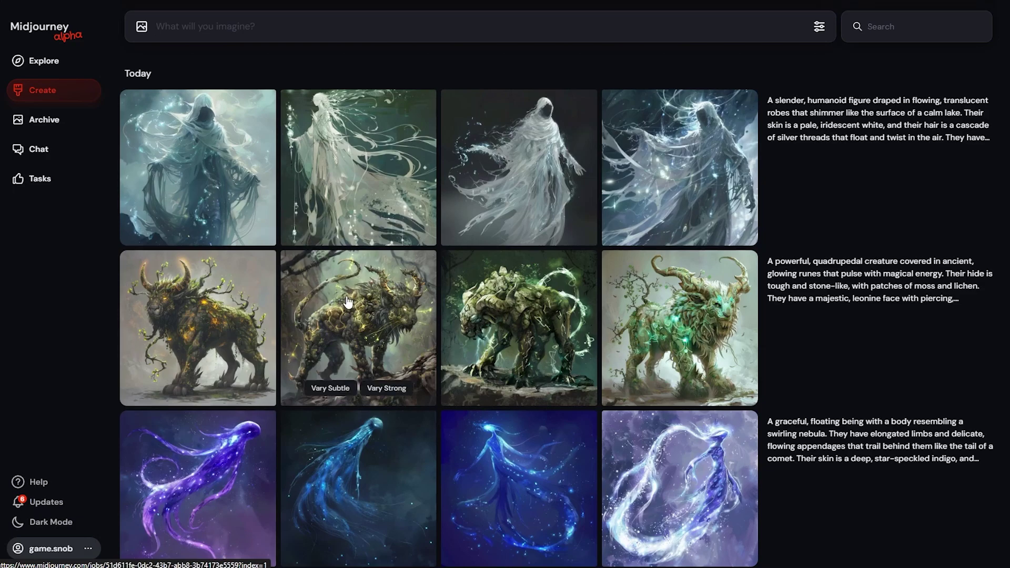
pyautogui.scroll(-1, 348, 302)
pyautogui.scroll(-4, 349, 299)
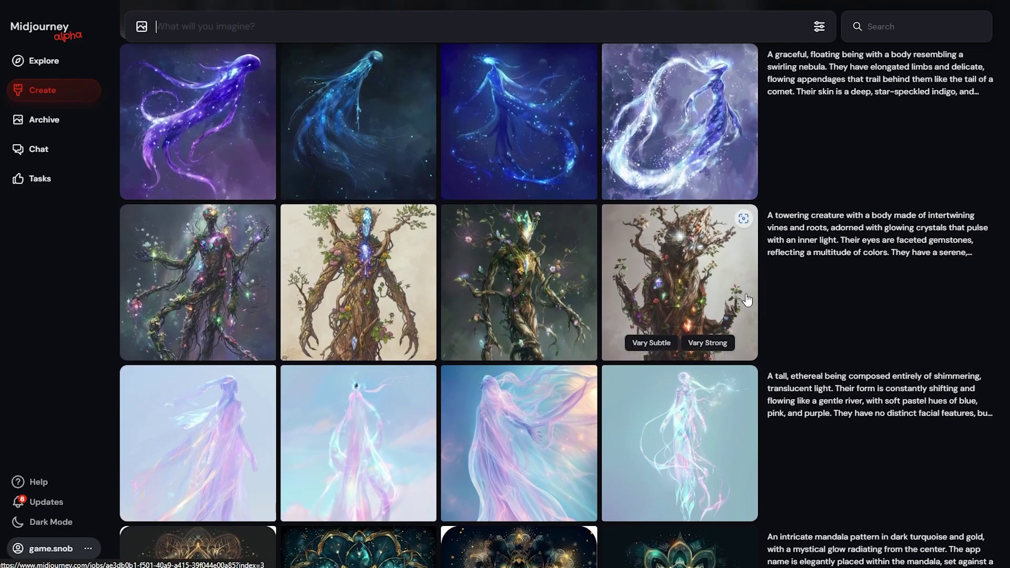
pyautogui.scroll(3, 538, 289)
pyautogui.scroll(3, 554, 238)
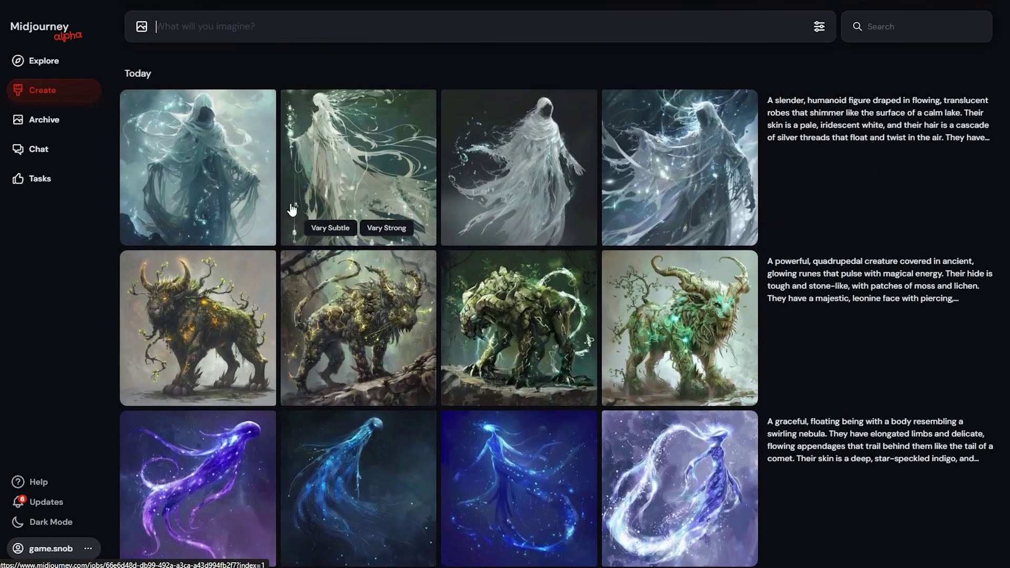
pyautogui.click(238, 307)
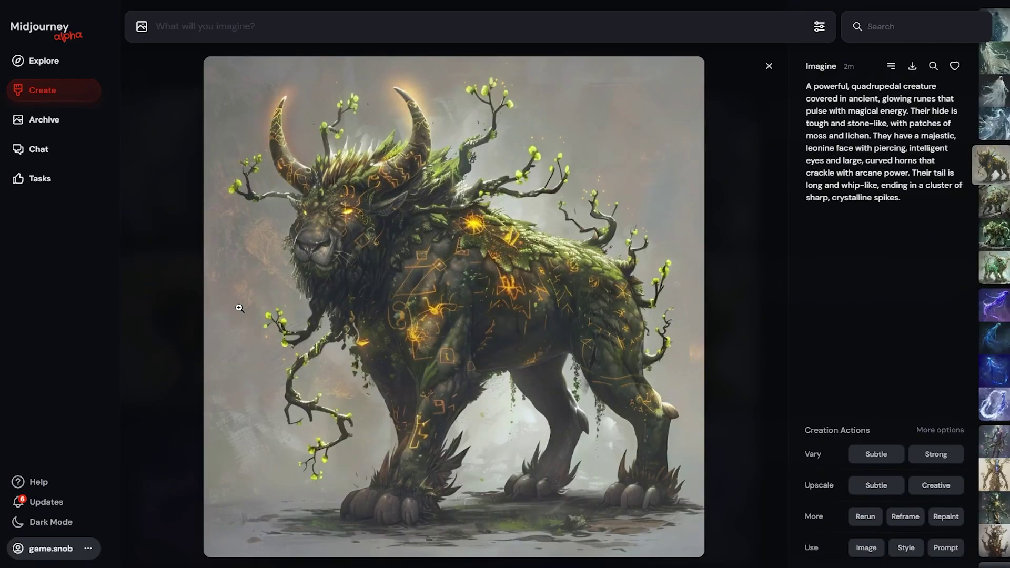
# - Browse the next quadruped variations and the tree creature image, then close the full-size viewer
pyautogui.press('Right')
pyautogui.press('Right')
pyautogui.press('Right')
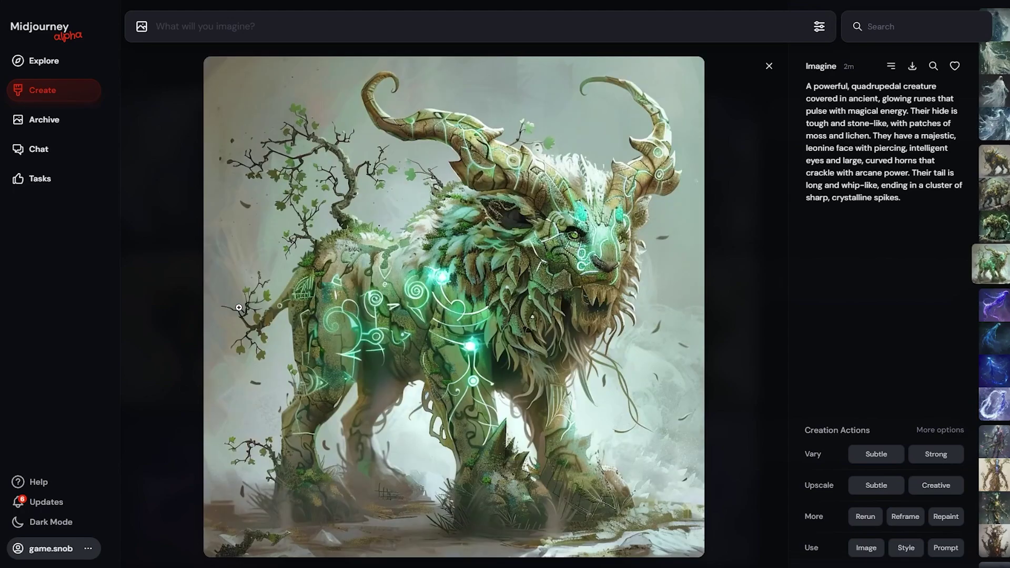
pyautogui.press('Right')
pyautogui.press('Right')
pyautogui.press('Right')
pyautogui.press('Right')
pyautogui.press('Right')
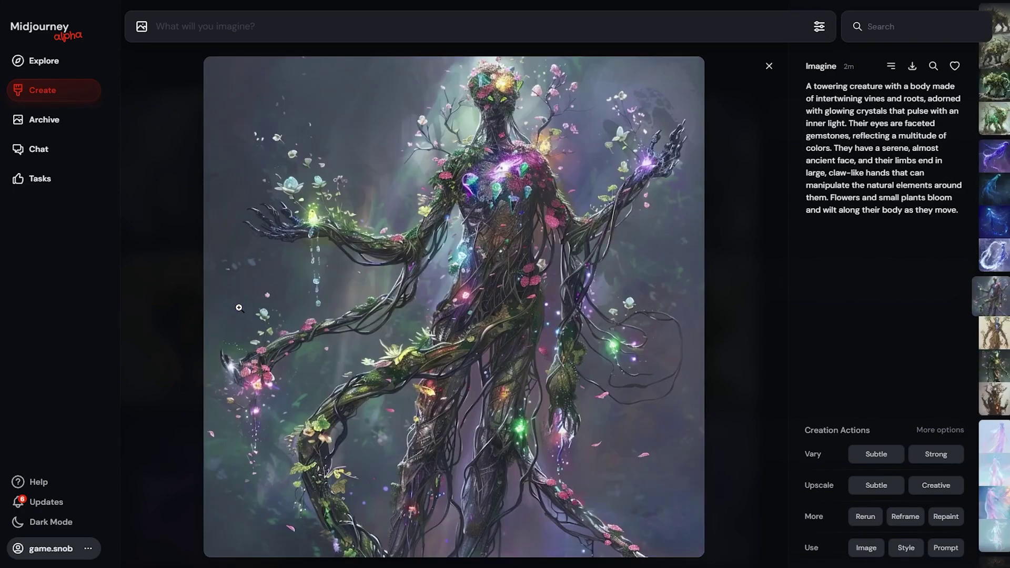
pyautogui.press('Right')
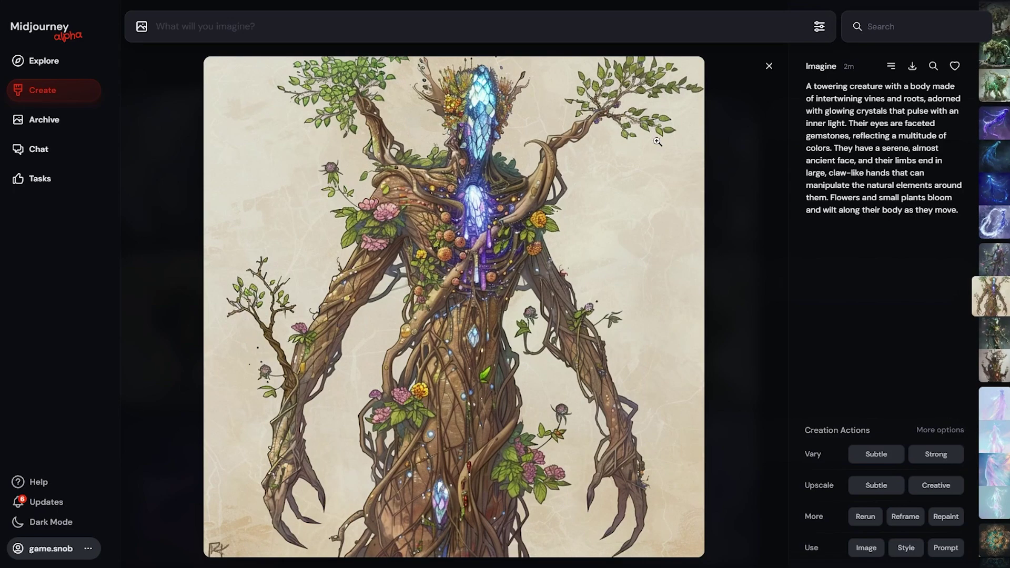
pyautogui.click(769, 66)
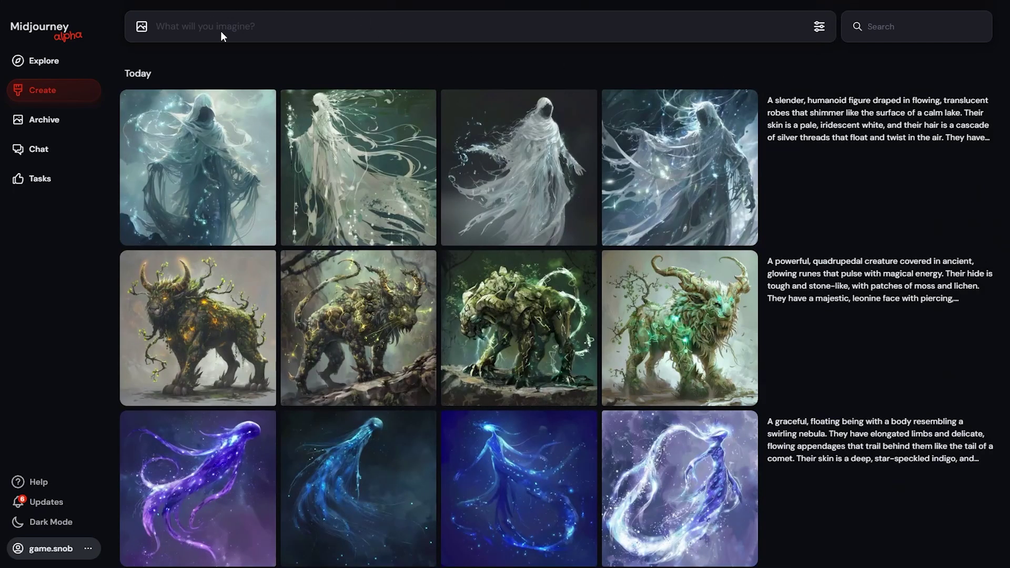